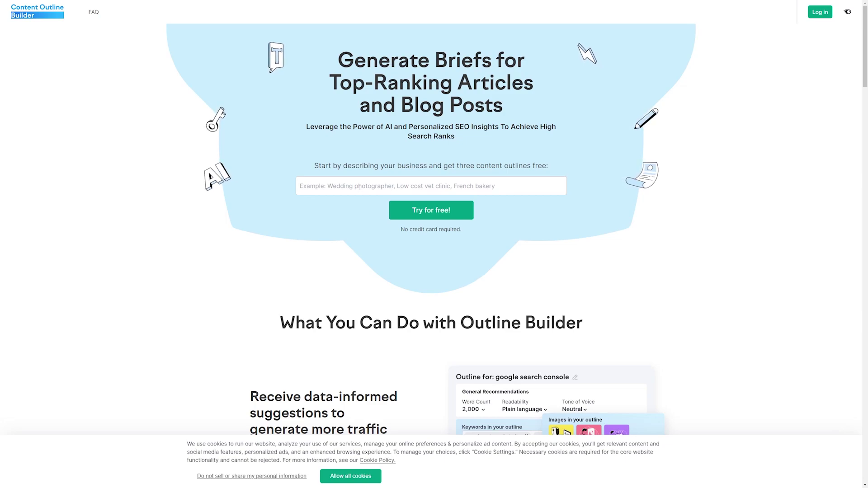
- Enter 'homepage for a boat tour business in Maine' as the business description
left_click(348, 185)
type("homepage for a boat tour business in Maine")
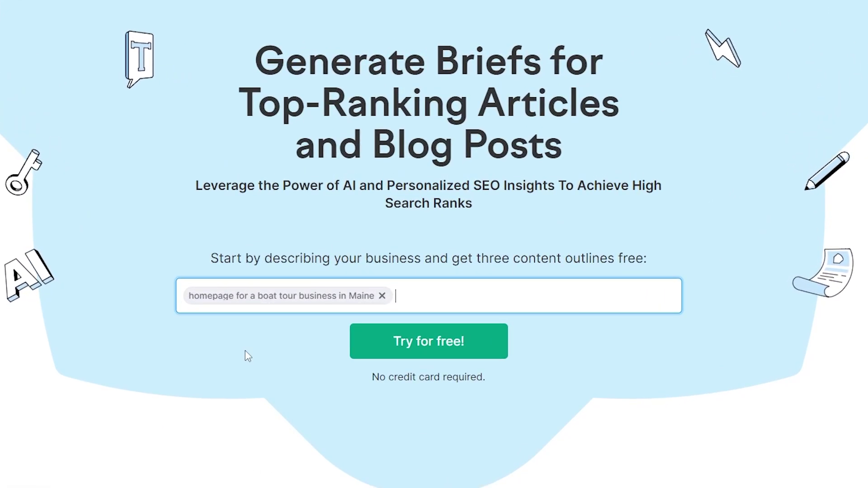
left_click(429, 341)
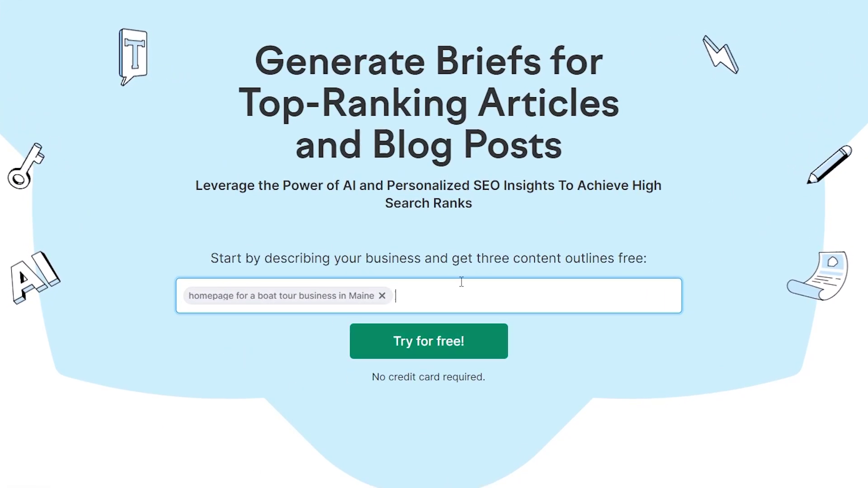
- Generate outlines and take 'Navigating the Waters of a Boat Tour Business: Key Strategies' as the title
left_click(474, 349)
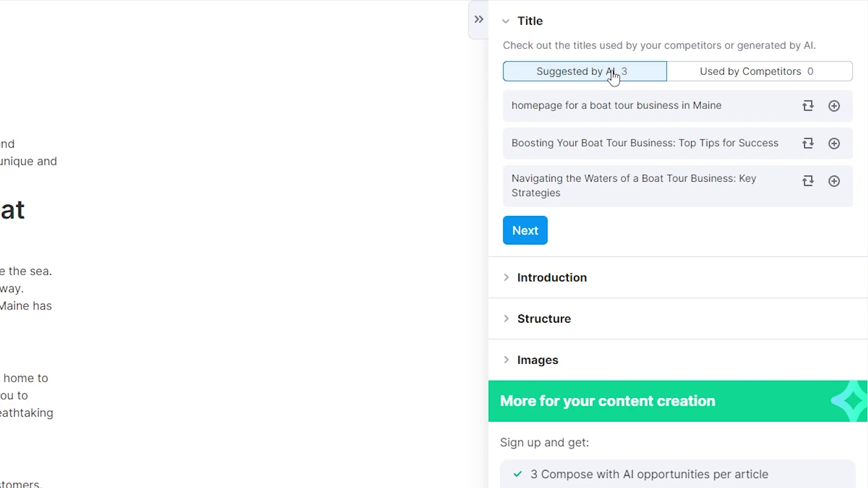
mouse_move(651, 186)
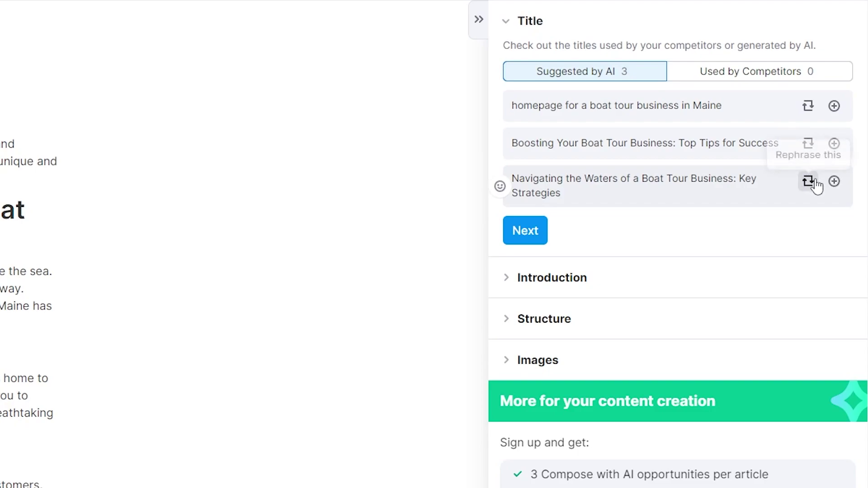
left_click(834, 181)
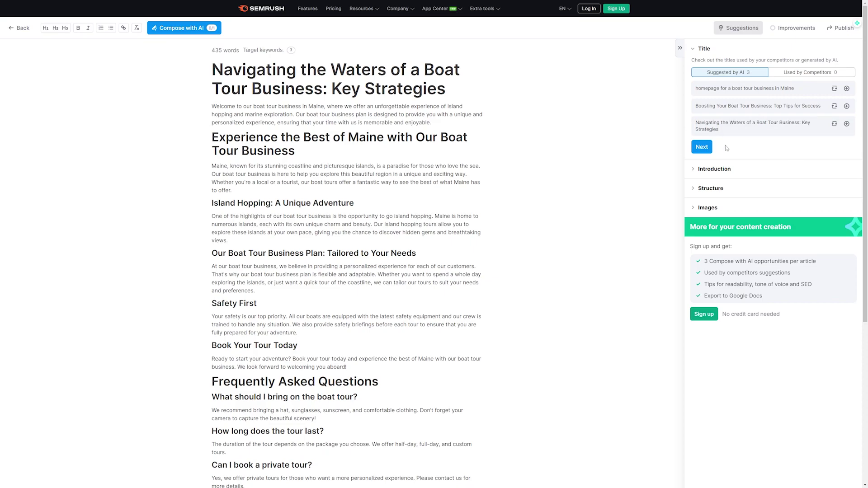
- Add the second AI-suggested introduction paragraph to the article
left_click(700, 146)
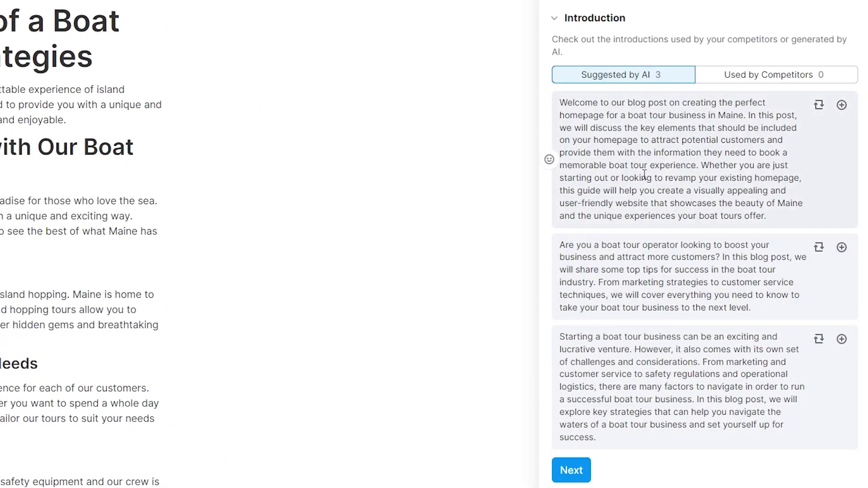
mouse_move(681, 276)
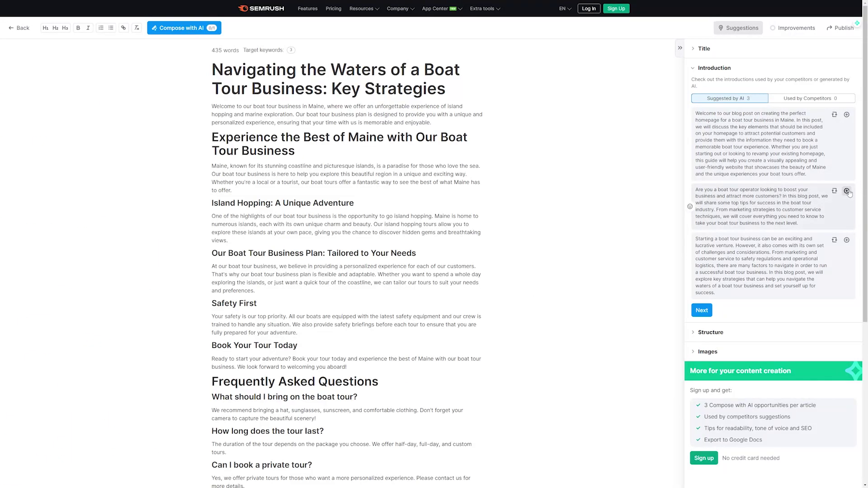
left_click(846, 191)
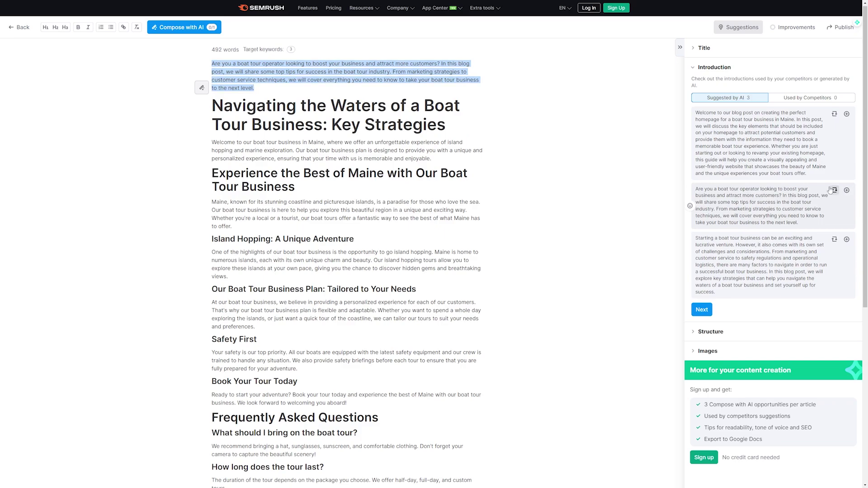
left_click(702, 311)
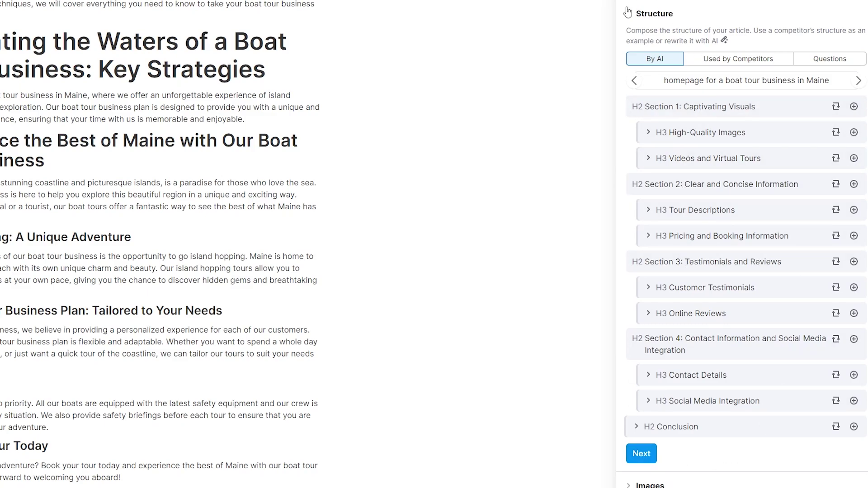
- Insert the first Unsplash photo of boats on open water and check the improvement score
left_click(641, 454)
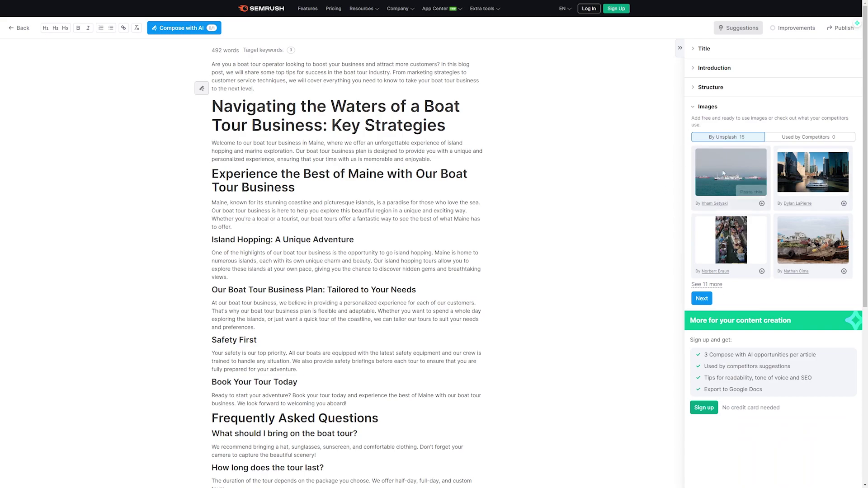
left_click(762, 202)
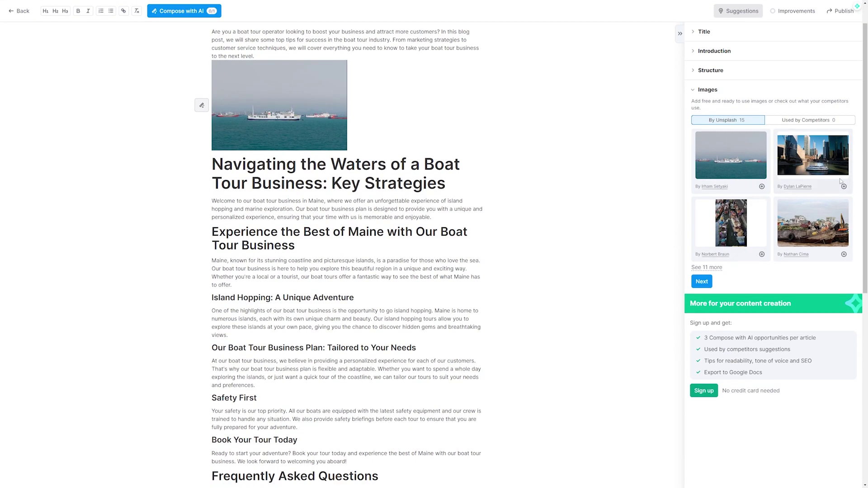
left_click(706, 299)
scroll(724, 420, "down", 2)
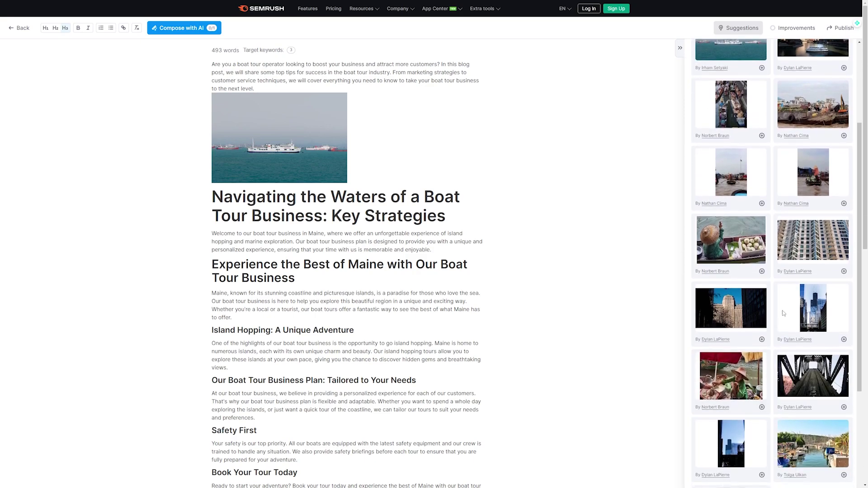
left_click(793, 28)
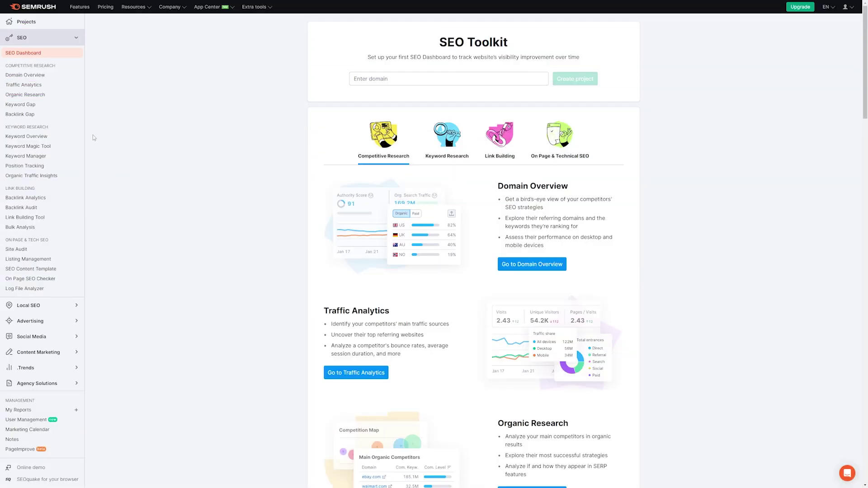
- Look up 'boat tours maine' in Keyword Overview: 480 volume, 46% difficulty
left_click(45, 139)
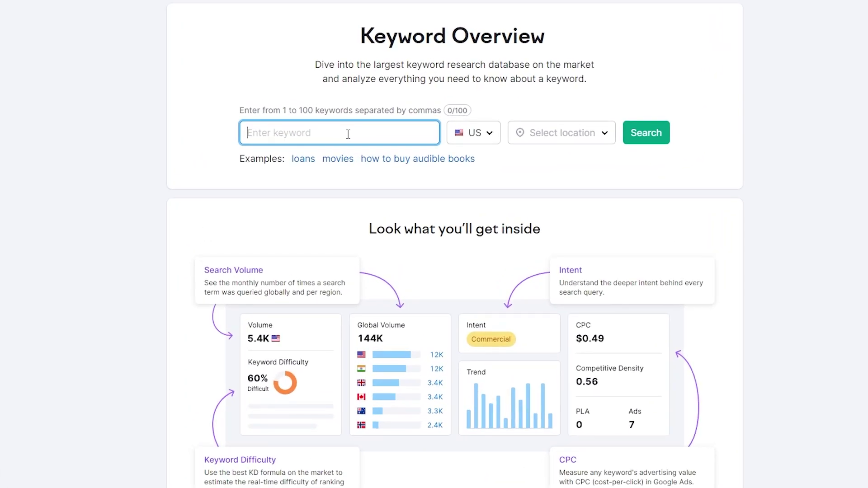
type("boat tours maine")
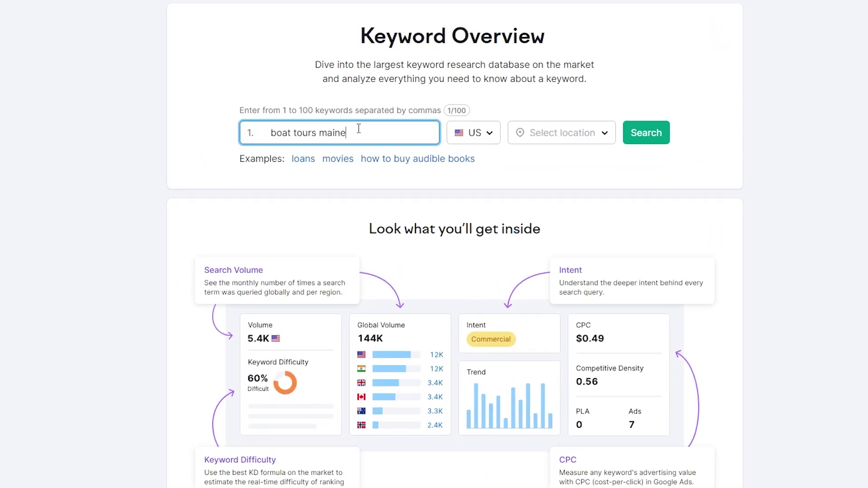
left_click(646, 133)
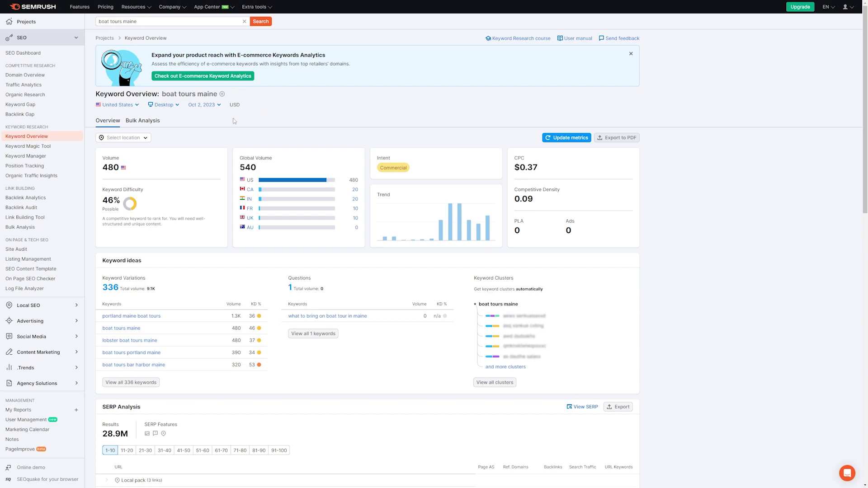
scroll(173, 136, "down", 3)
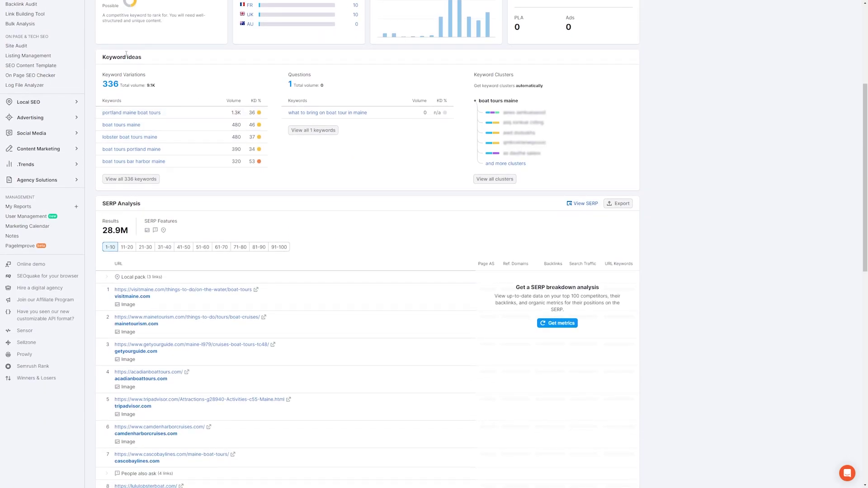
left_click_drag(102, 57, 153, 59)
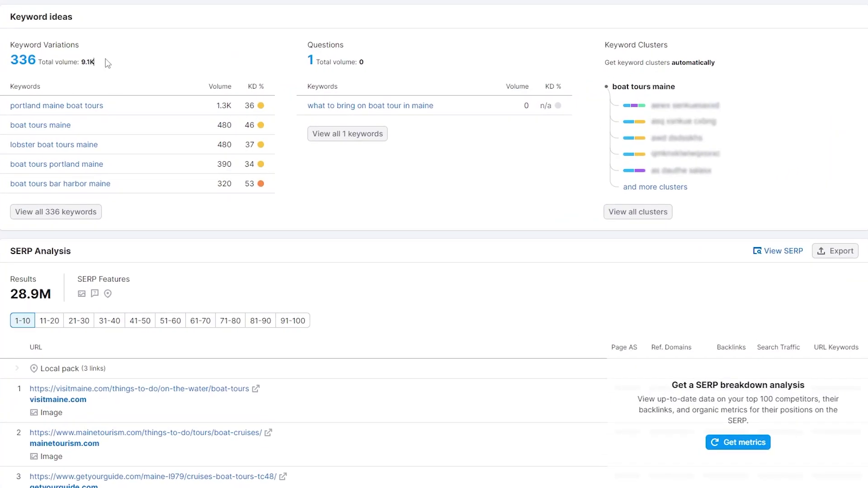
left_click_drag(153, 59, 103, 75)
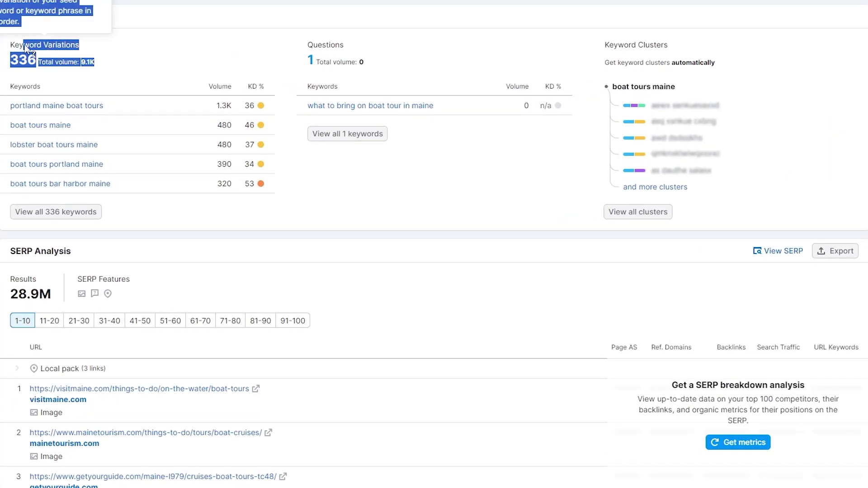
left_click_drag(24, 45, 112, 60)
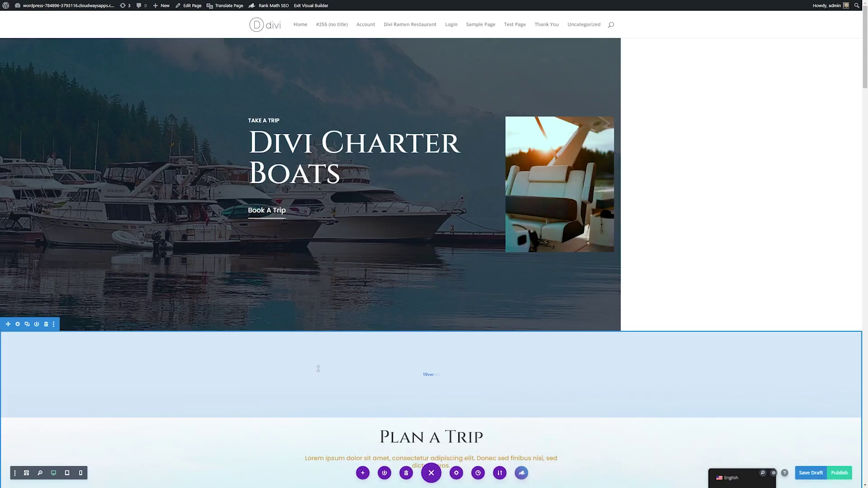
mouse_move(306, 184)
mouse_move(367, 181)
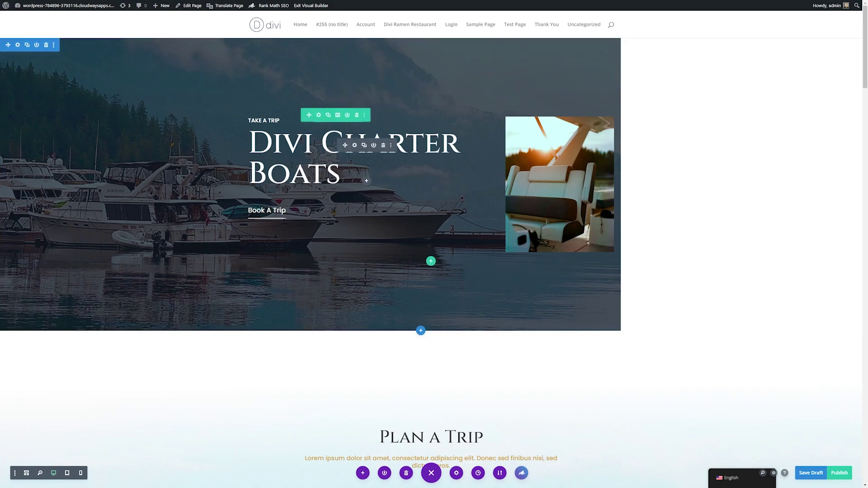
scroll(312, 216, "down", 2)
scroll(319, 246, "up", 2)
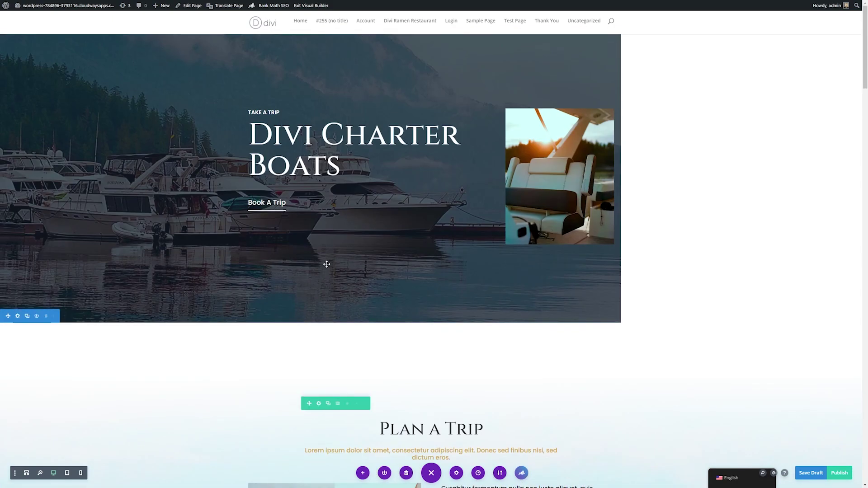
scroll(423, 266, "down", 5)
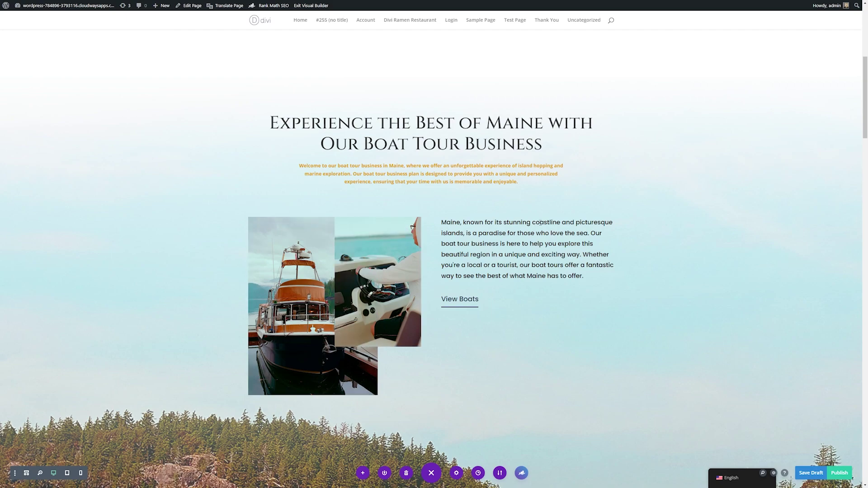
mouse_move(312, 305)
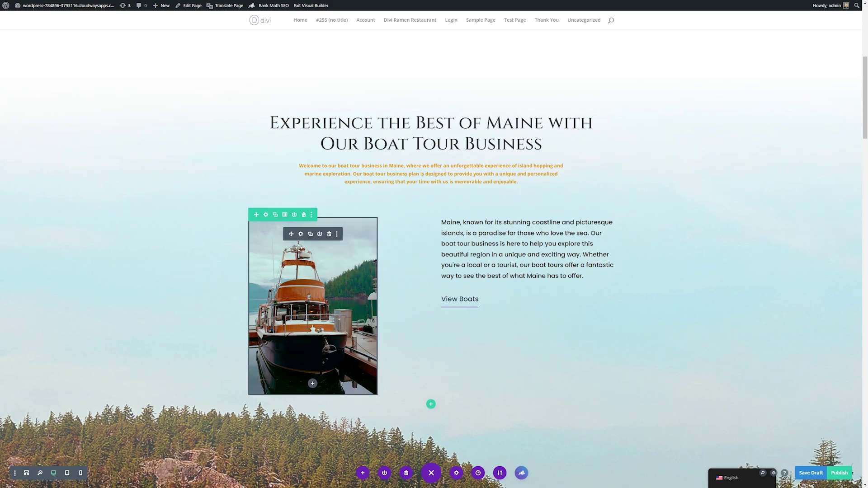
- Generate AI images of a small touring boat on a cloudy northern Maine lake
left_click(301, 234)
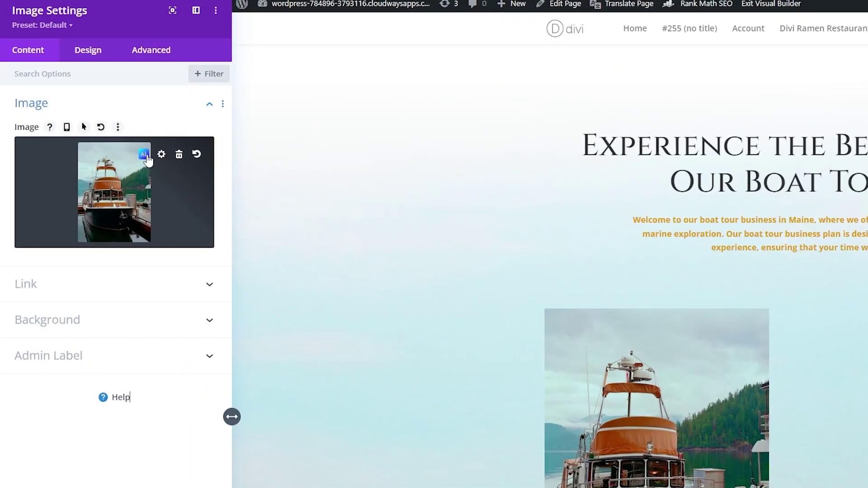
left_click(144, 155)
left_click(178, 178)
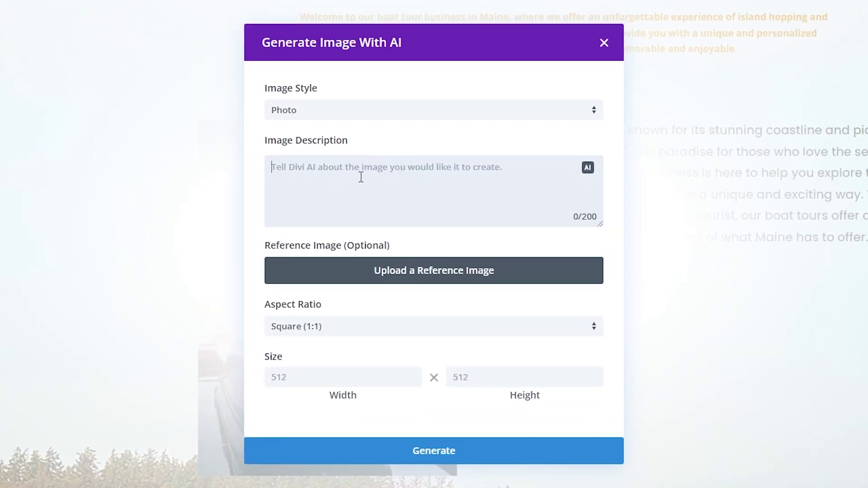
type("small group touring boat, northern maine lake, cloudy sky, moody, vibrant")
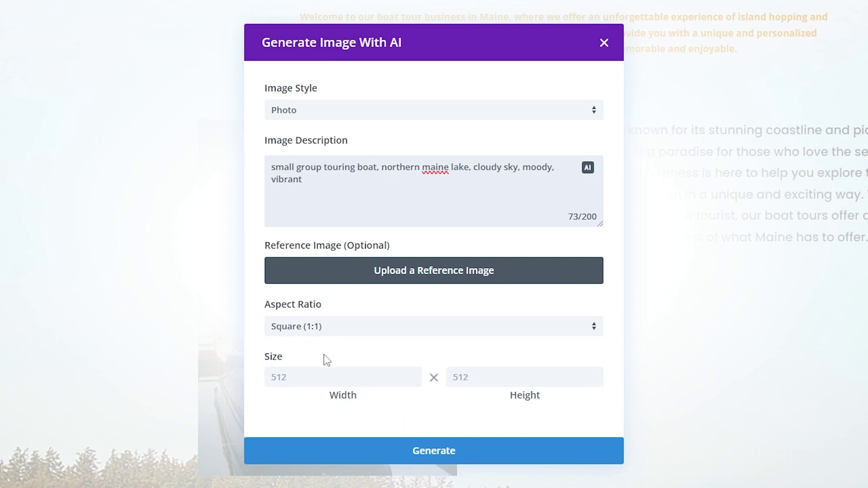
left_click(397, 455)
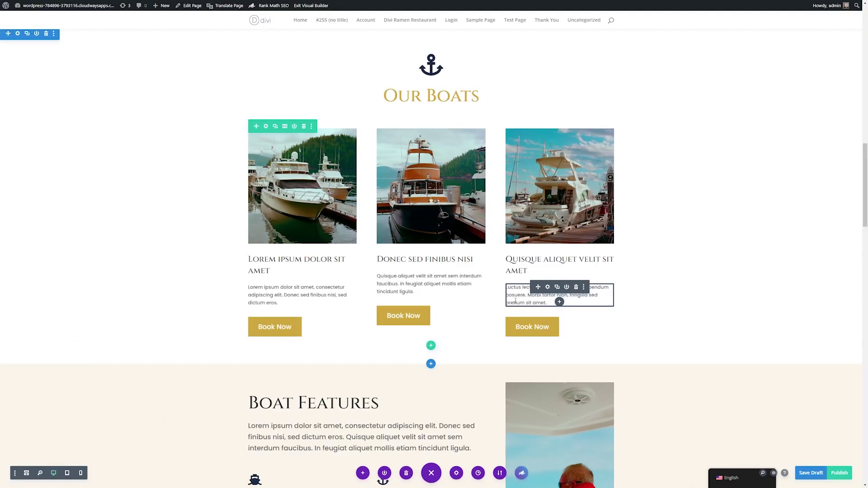
scroll(516, 302, "down", 3)
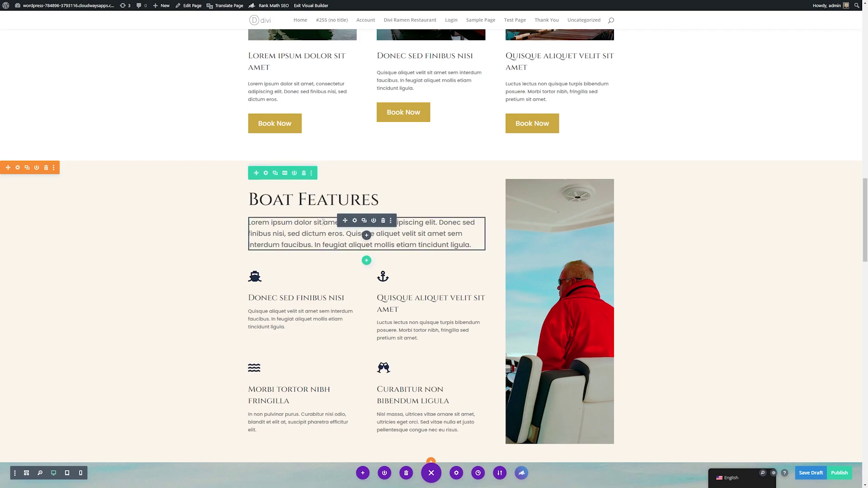
- Write the Our Tours paragraph with AI from a northern Maine lake tour-sights prompt
left_click(353, 221)
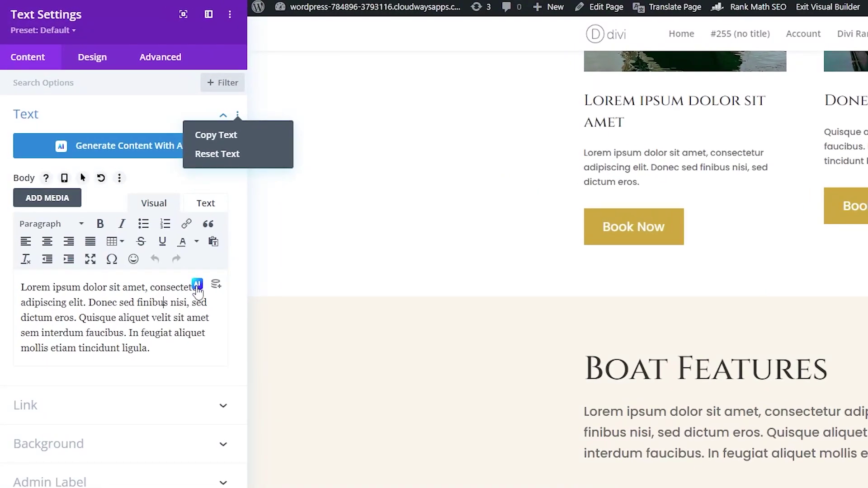
left_click(176, 255)
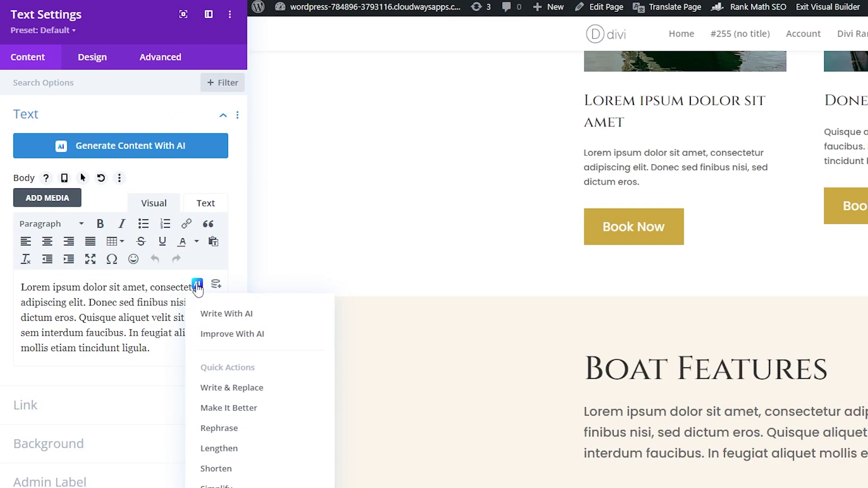
left_click(213, 315)
type("Tell people what sights they are likely to see on a lake boat tour in northern Maine.")
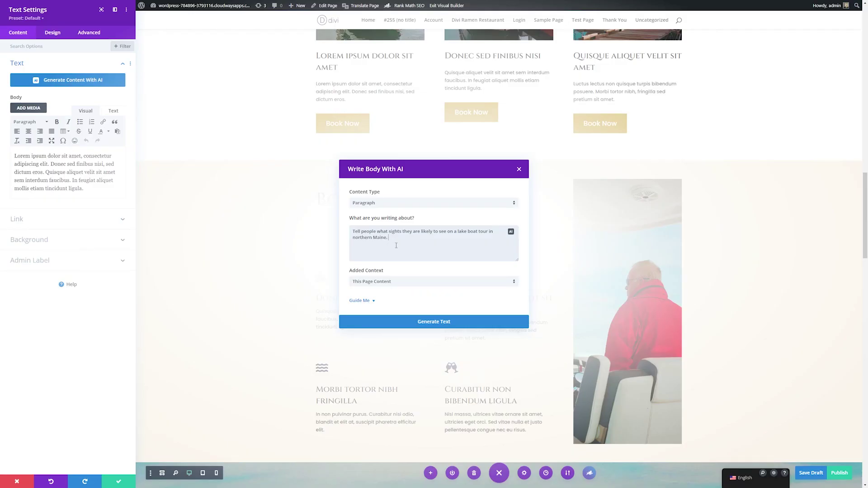
left_click(428, 322)
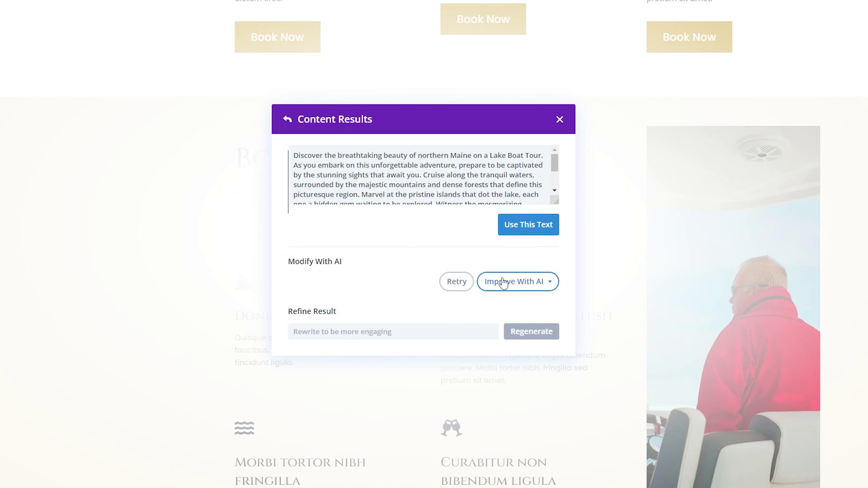
left_click(332, 331)
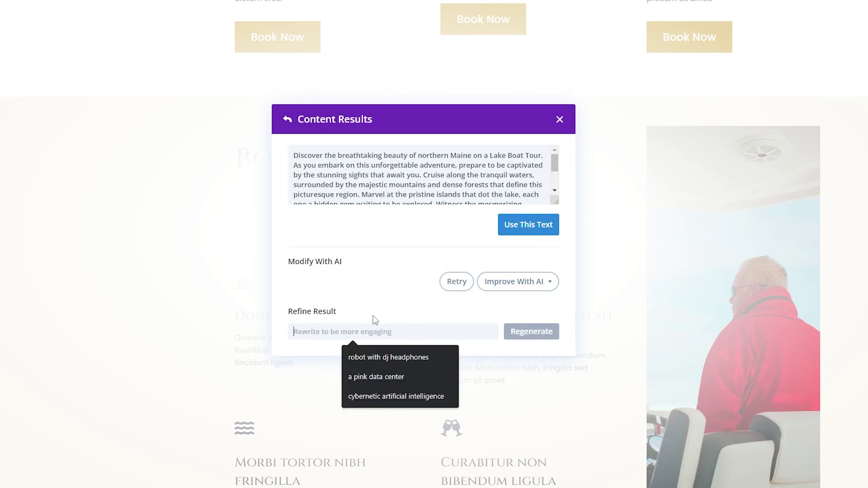
left_click(325, 334)
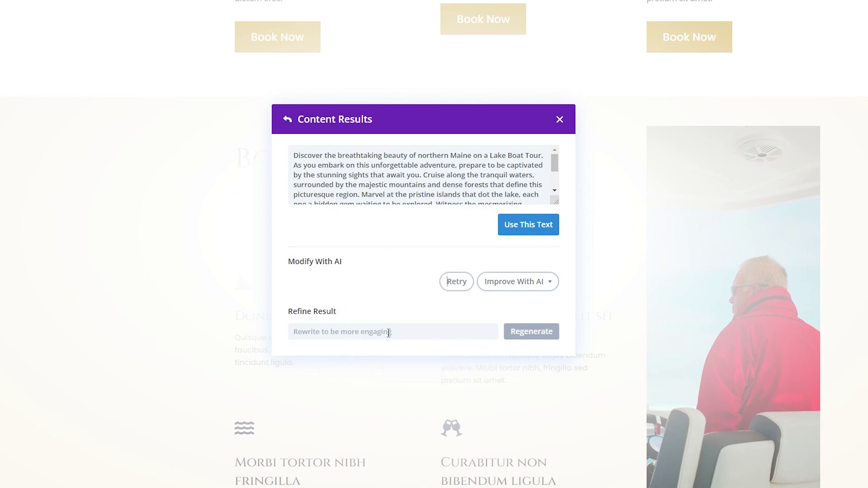
scroll(450, 178, "down", 5)
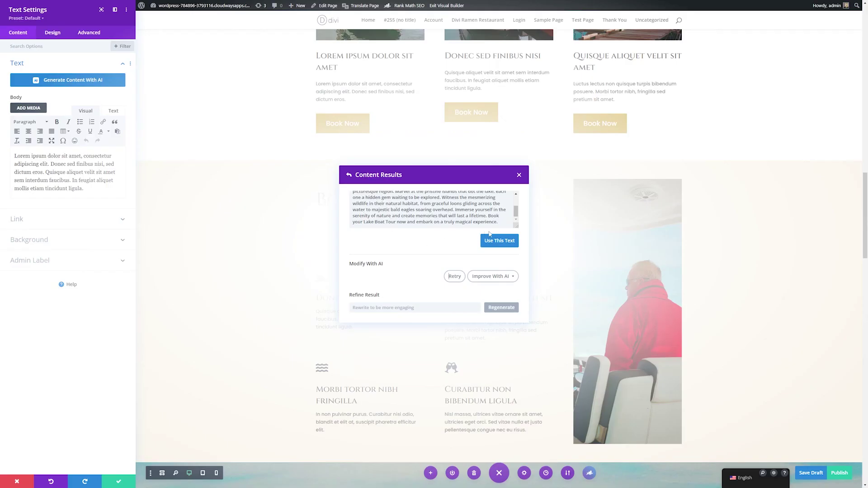
left_click(501, 242)
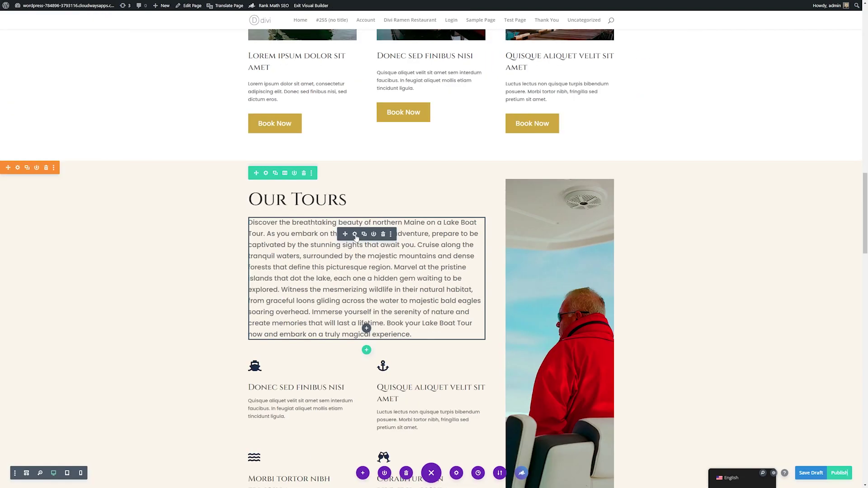
- Shorten the Our Tours paragraph with AI, then save the page and close settings
left_click(354, 235)
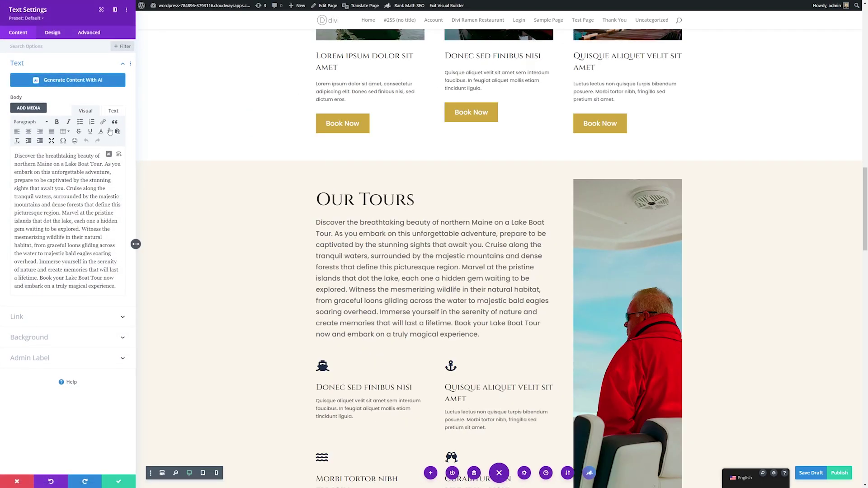
left_click(108, 155)
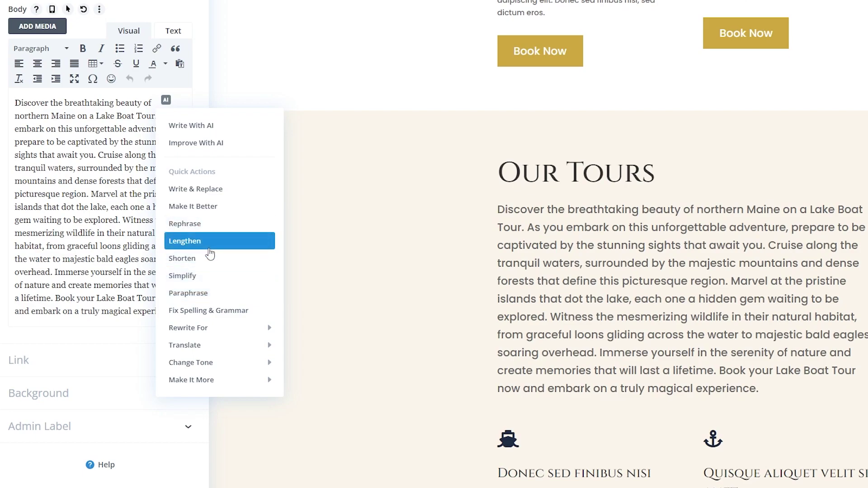
left_click(189, 263)
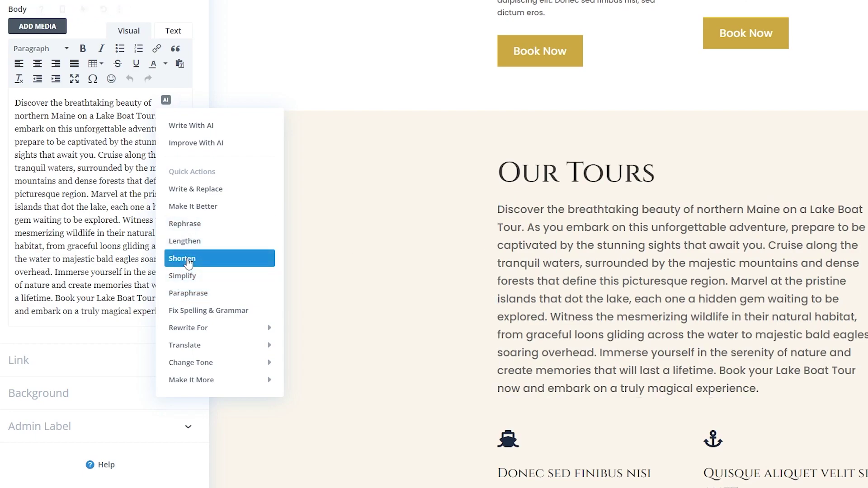
left_click(188, 262)
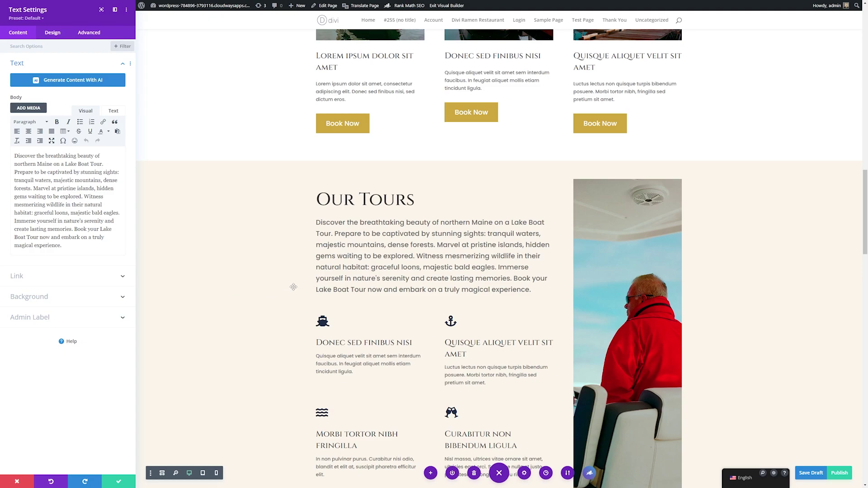
mouse_move(434, 257)
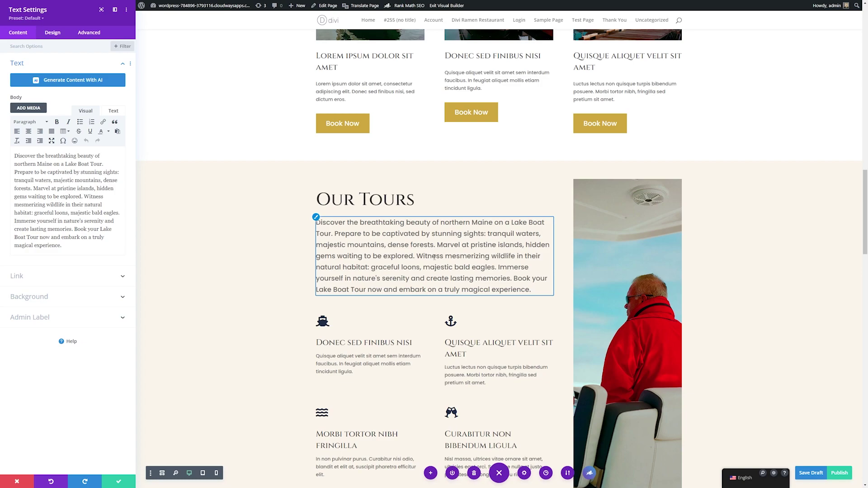
key("ctrl+s")
key("Escape")
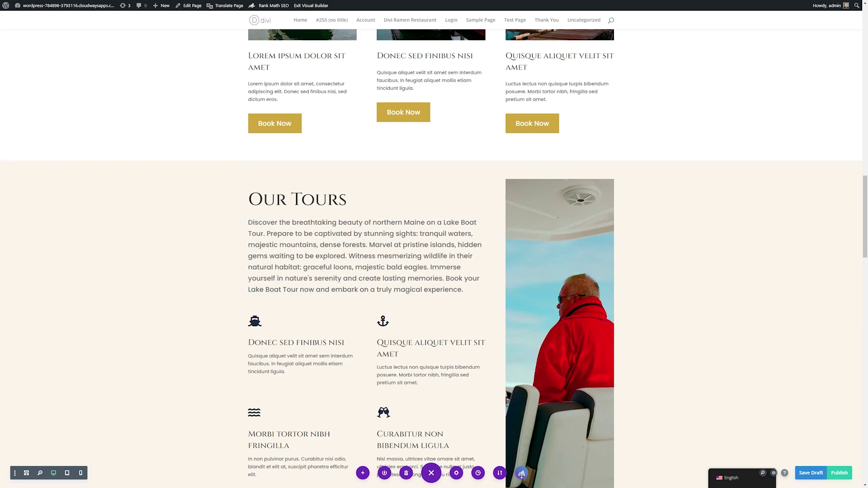
- Open the Rank Math panel, scoring 11/100 for focus keyword 'maine boat tours'
left_click(522, 475)
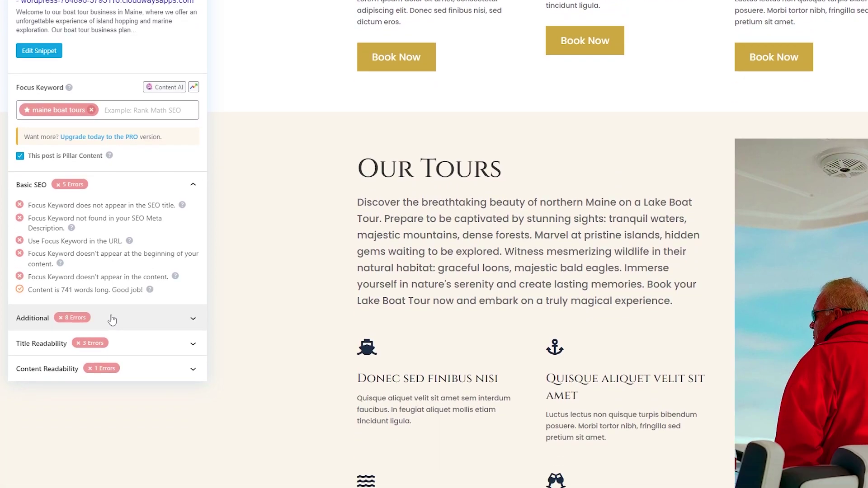
left_click(112, 253)
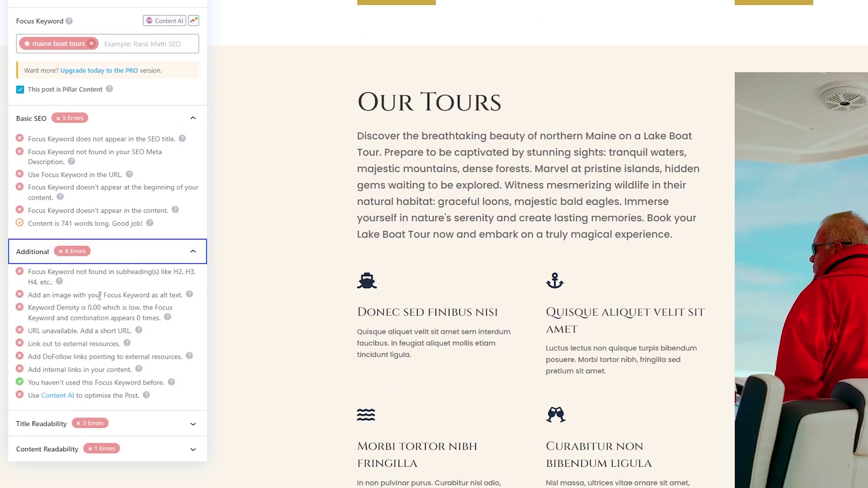
left_click(68, 301)
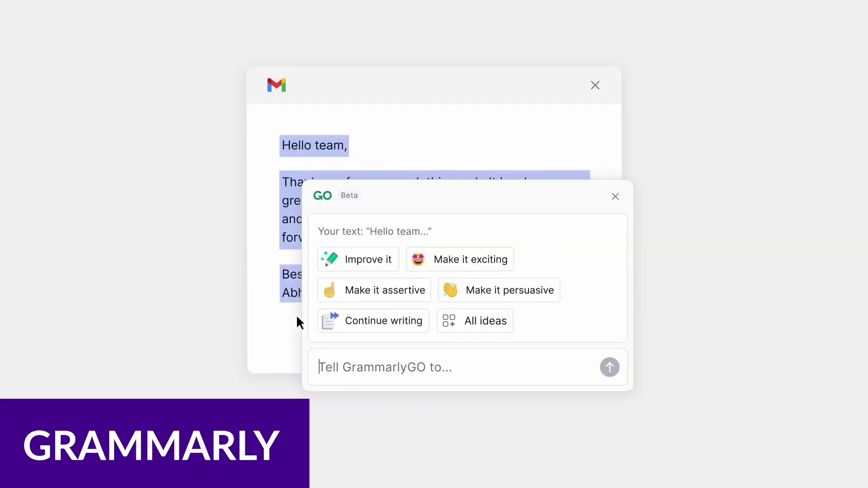
- Get an inspirational GrammarlyGO rewrite, shorten it, and set voice formality to Casual
left_click(311, 363)
type("Make this sound more inspirational")
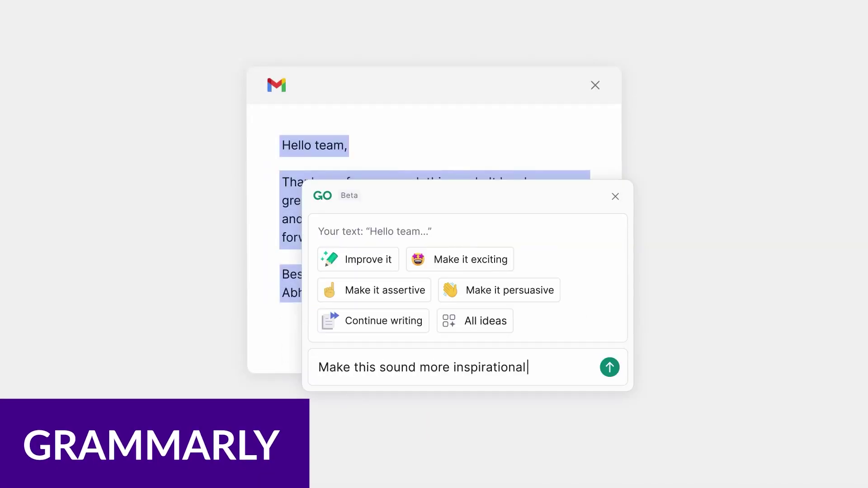
left_click(610, 369)
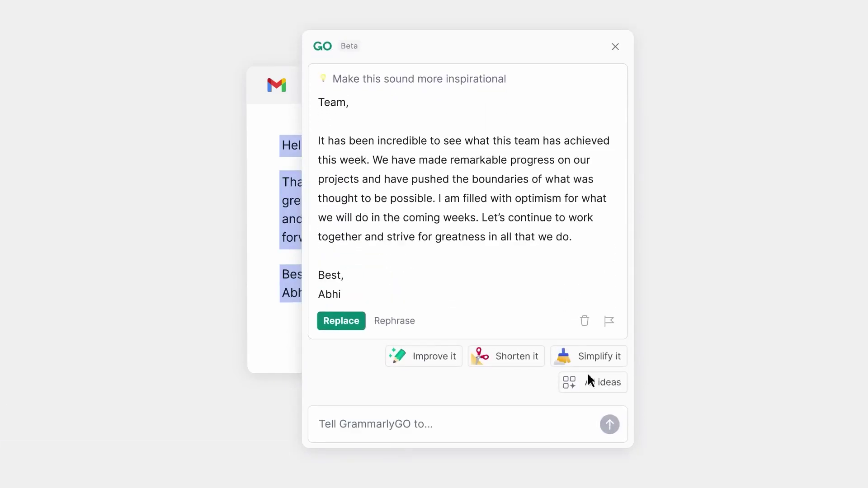
left_click(509, 356)
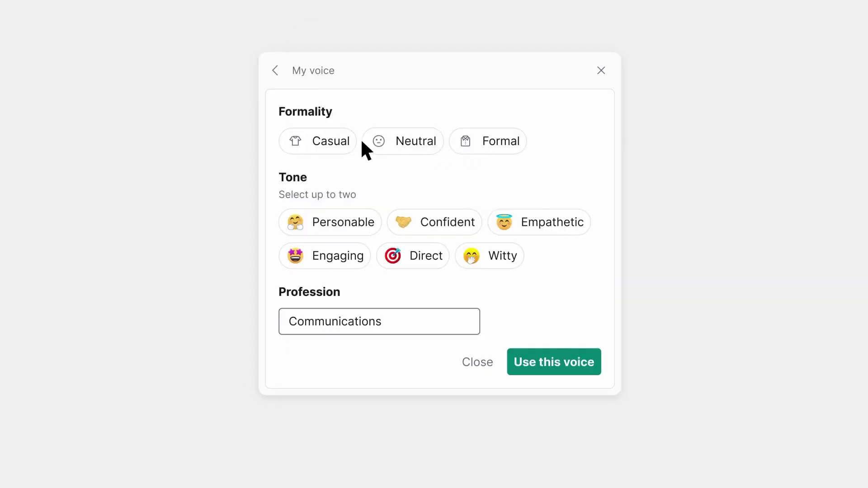
left_click(313, 145)
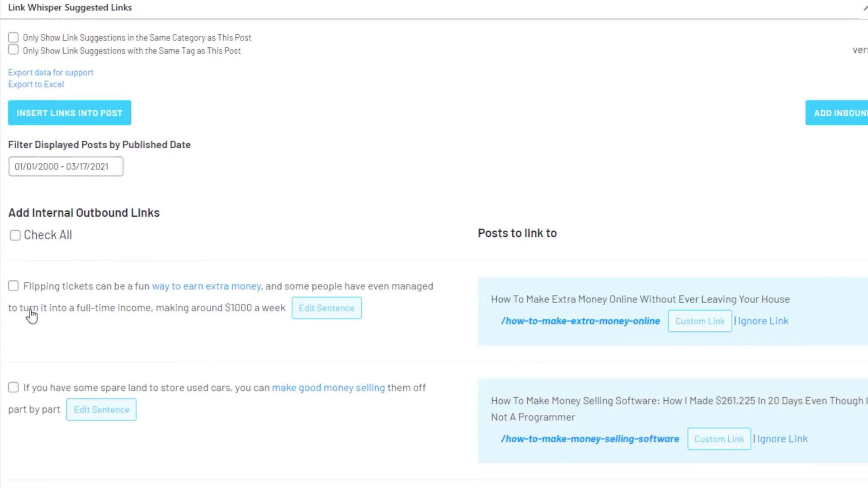
- Tick the flipping-tickets and side-hustle suggestions in Link Whisper's Suggested Links
left_click(13, 286)
scroll(34, 359, "down", 2)
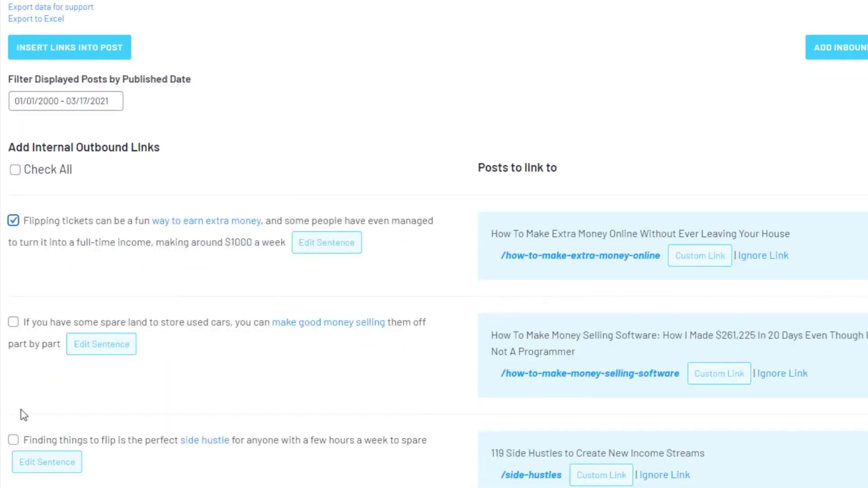
left_click(13, 440)
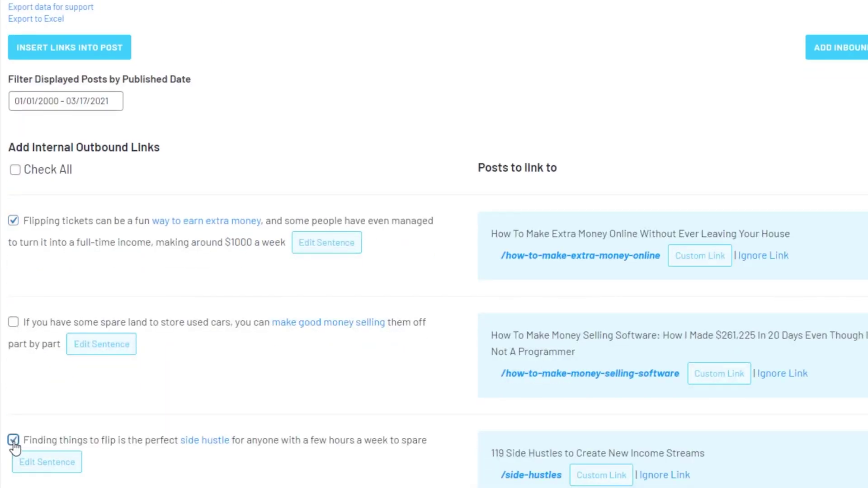